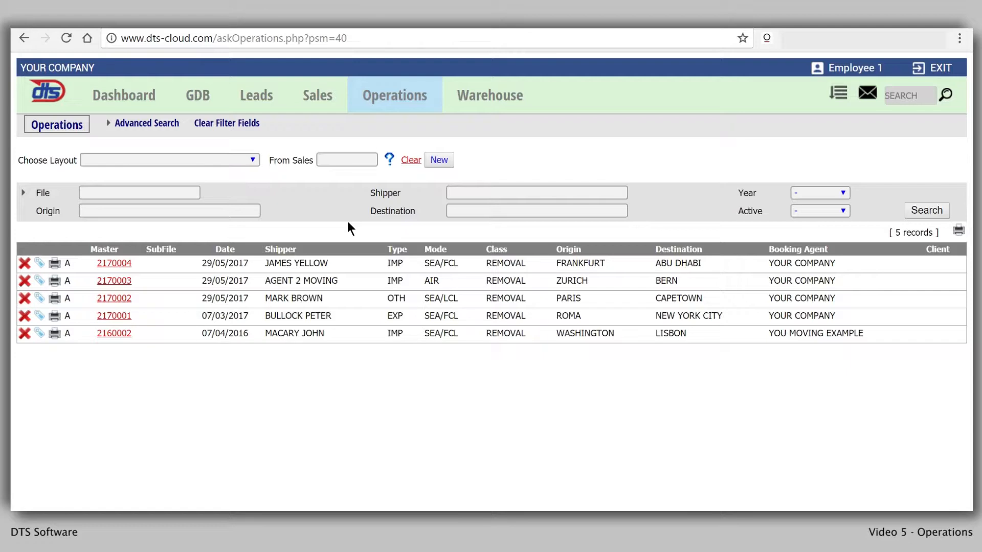
Look over the advanced search filters available for the operations list, and collapse them again.
click(148, 124)
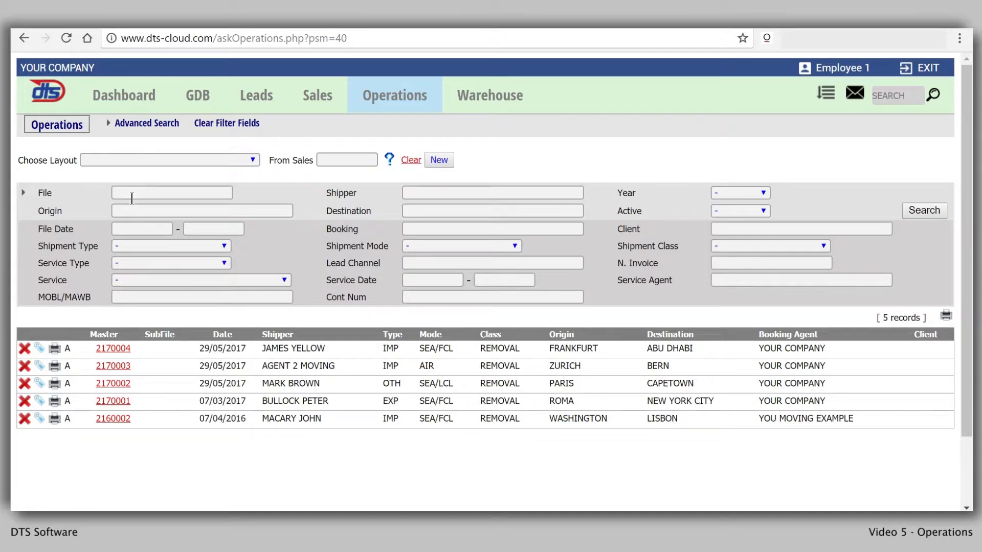
click(121, 126)
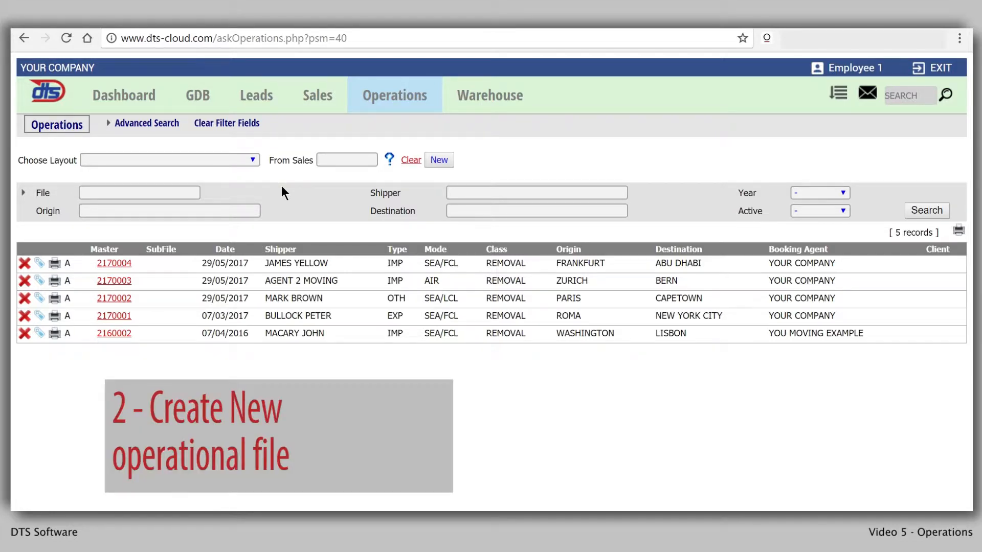
Create a new operational file with the OPERATING INTERNATIONAL layout, transferring the sales file dated 26/05/2017.
click(253, 159)
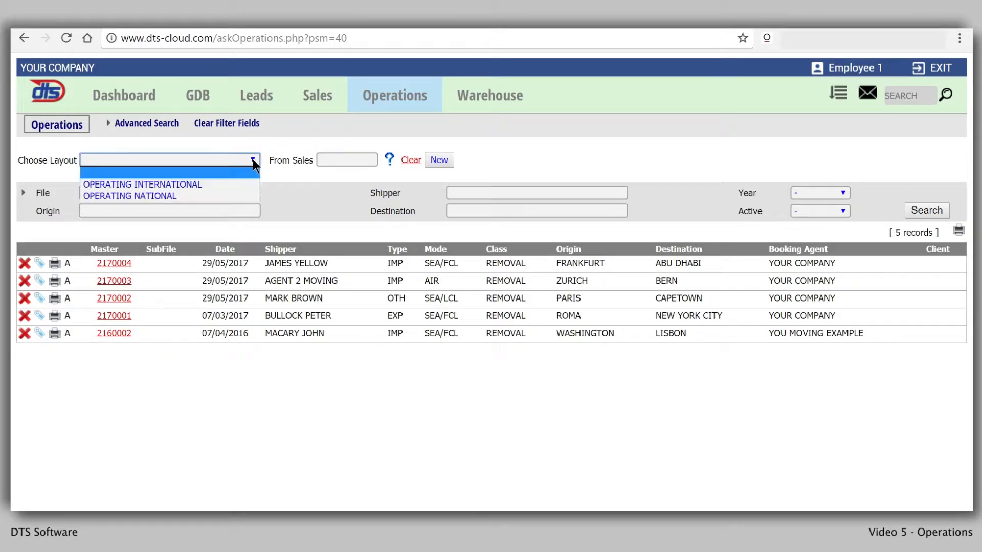
click(203, 184)
click(335, 158)
click(389, 160)
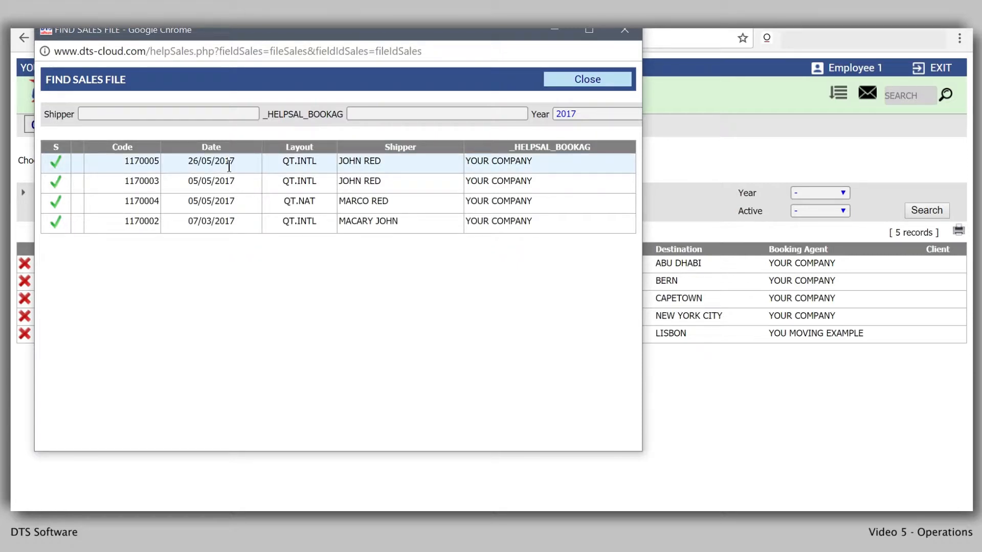
click(53, 160)
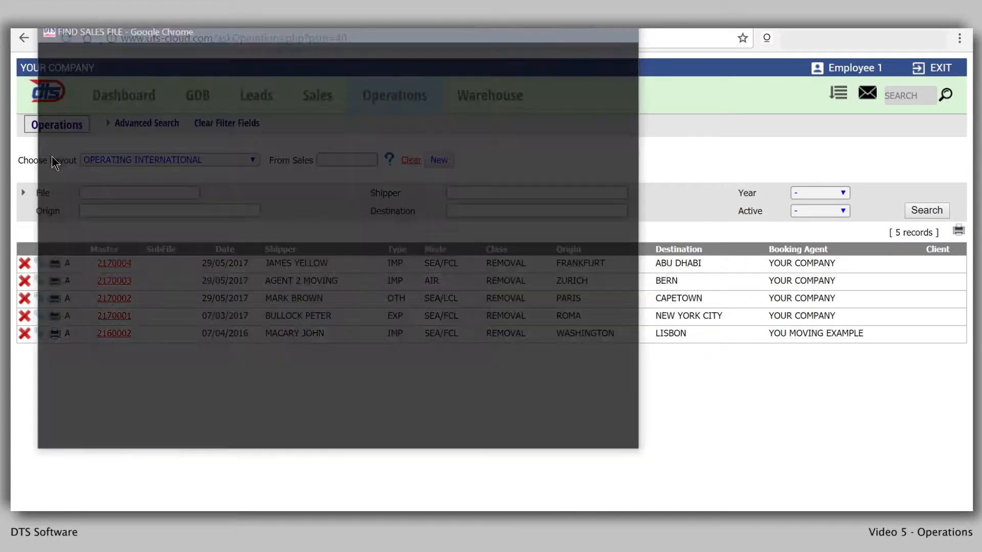
click(435, 159)
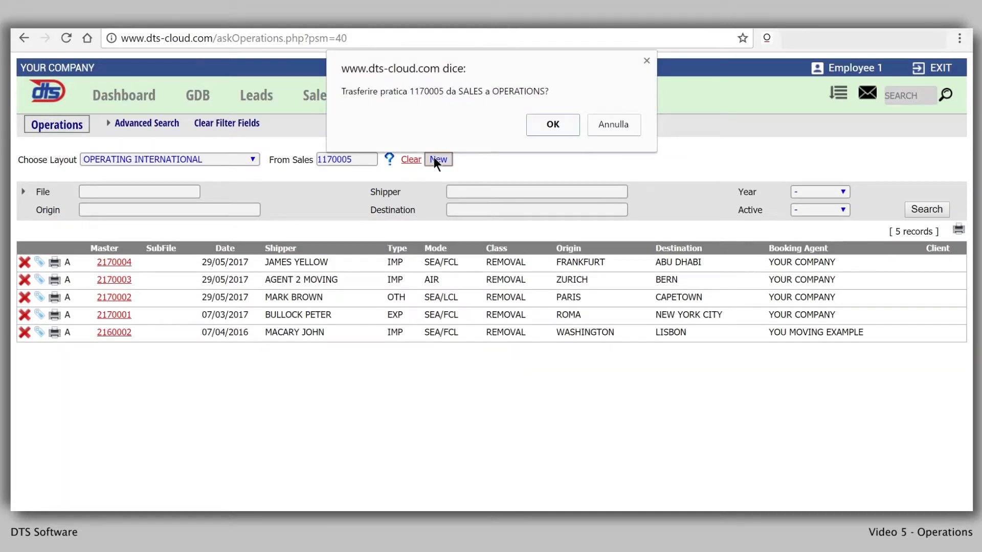
click(547, 127)
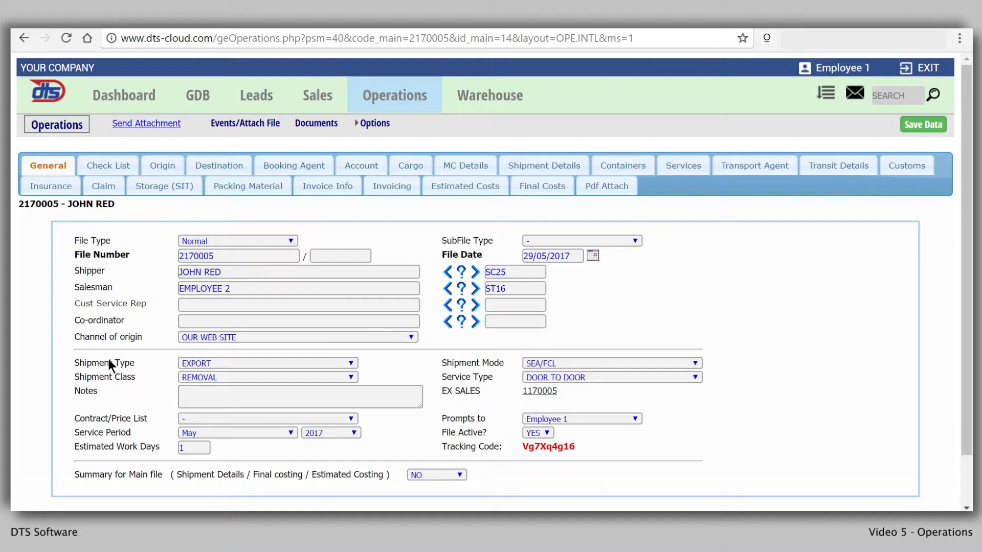
Review the new file's origin, destination and services details, including addresses, service dates and assigned agents.
click(167, 167)
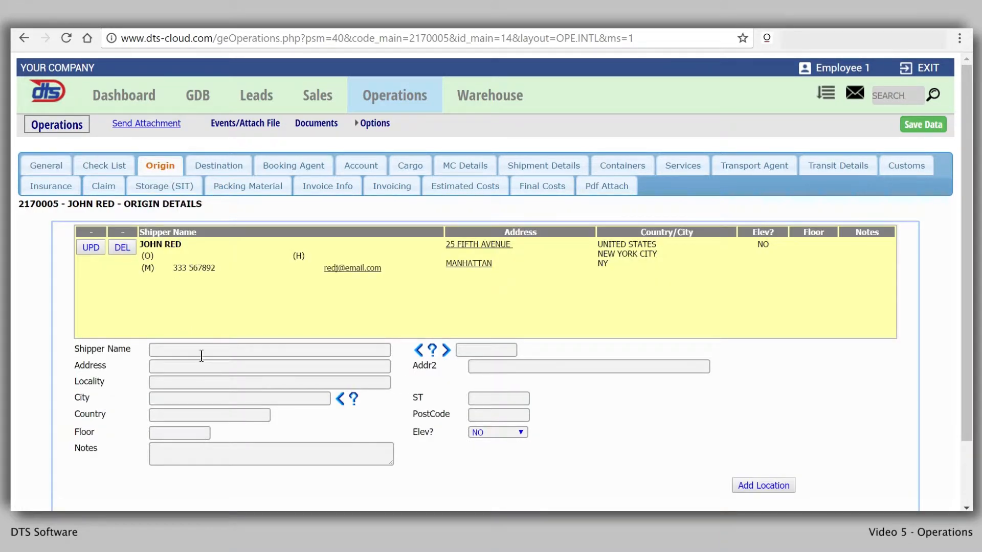
click(202, 167)
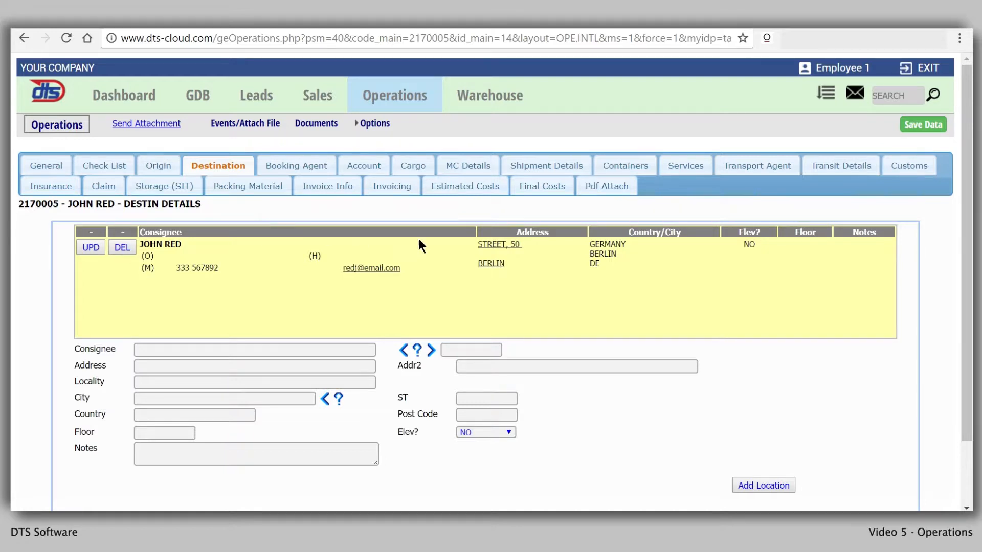
click(685, 166)
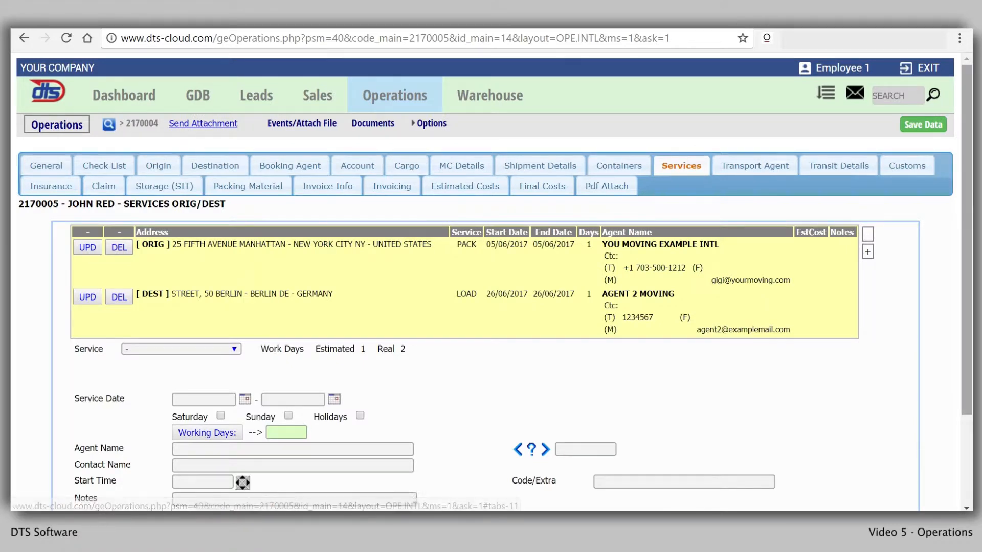
scroll(971, 208, down, 2)
drag(972, 209, 968, 264)
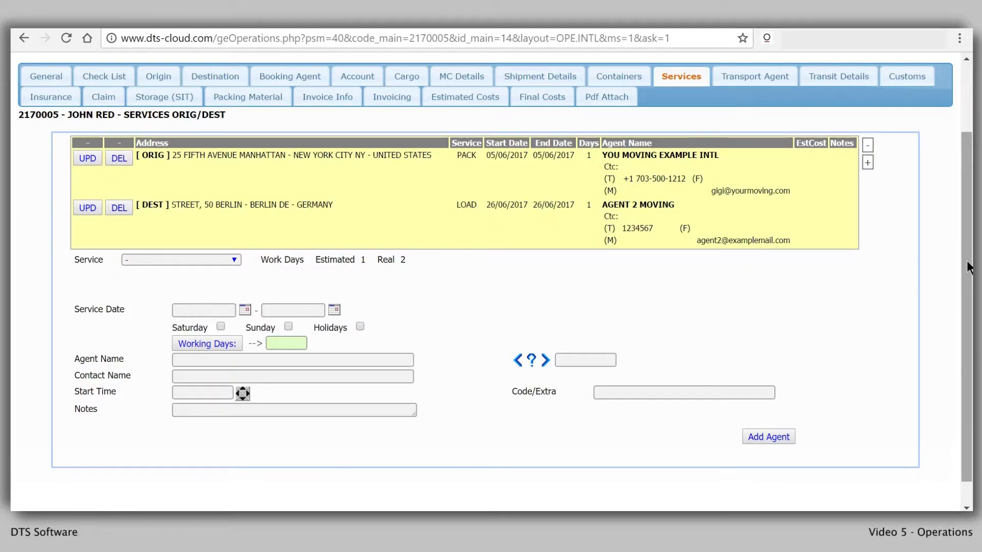
drag(967, 266, 966, 208)
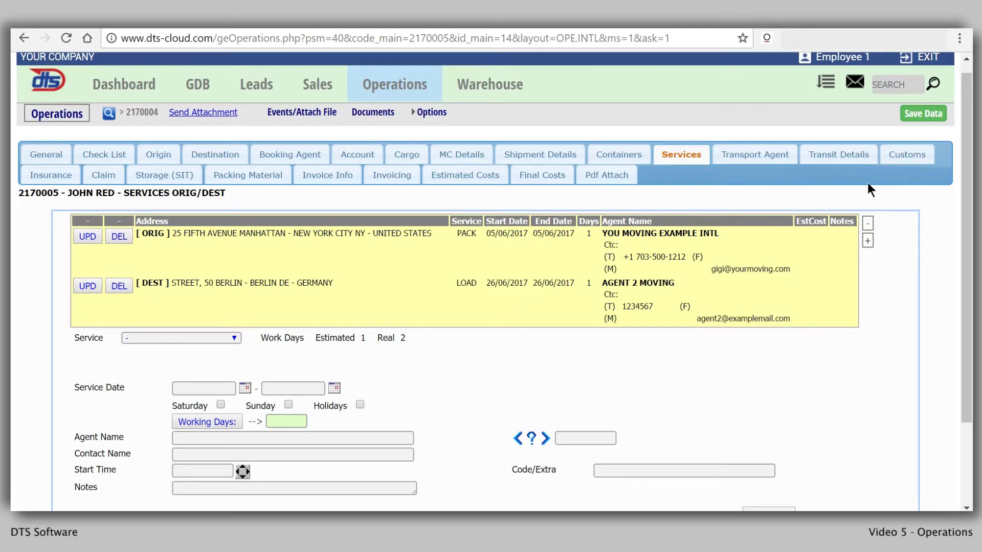
Review the file's transport agent, transit, customs, insurance and storage (SIT) details.
click(778, 167)
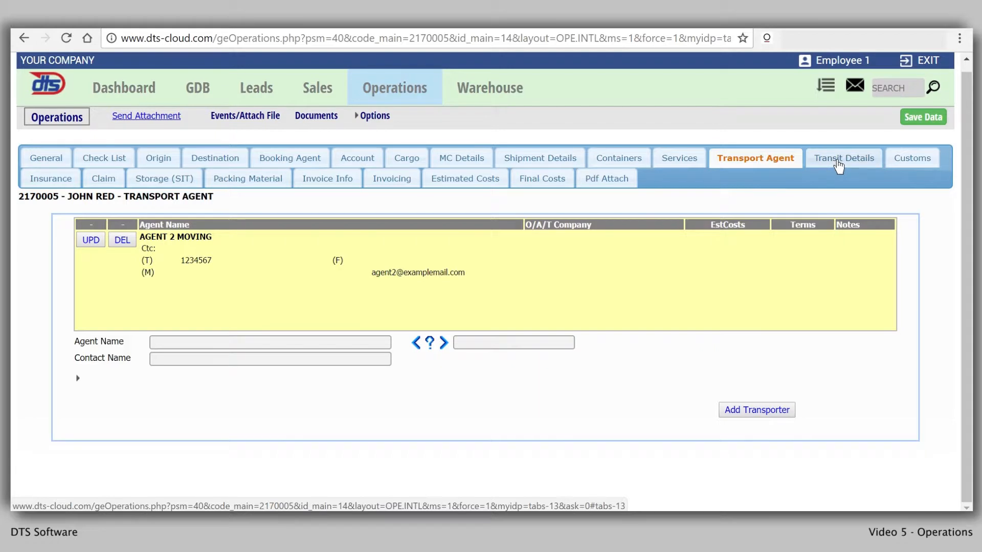
click(838, 160)
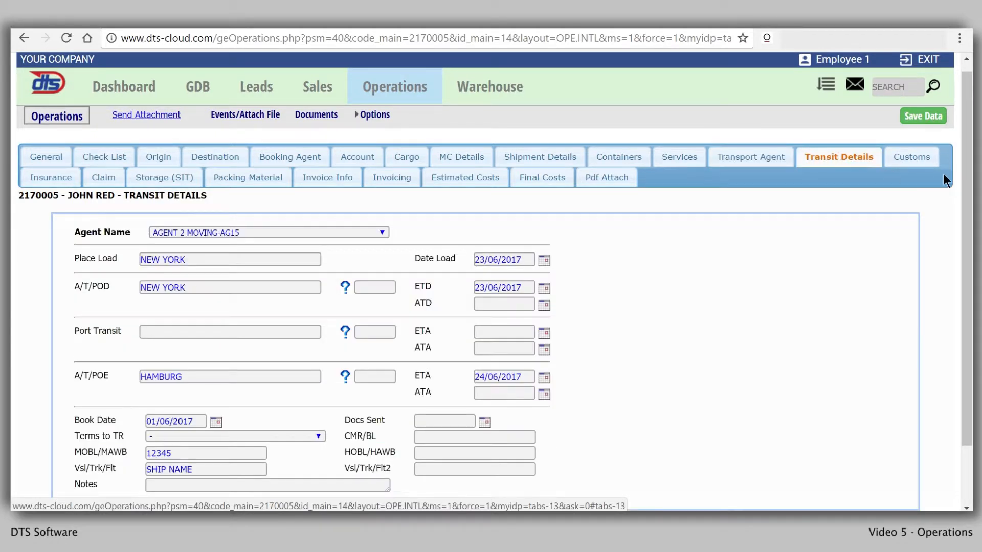
scroll(971, 199, down, 2)
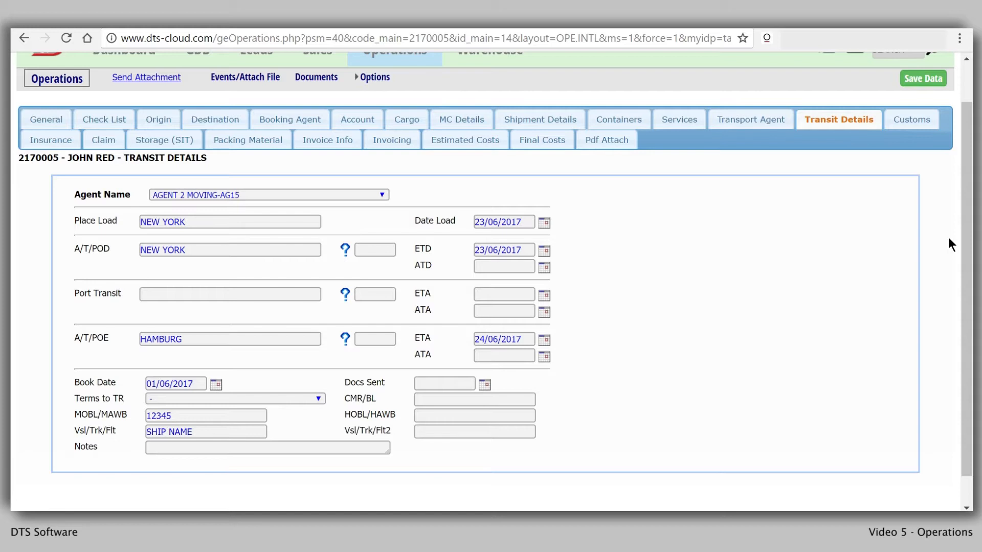
drag(969, 246, 967, 199)
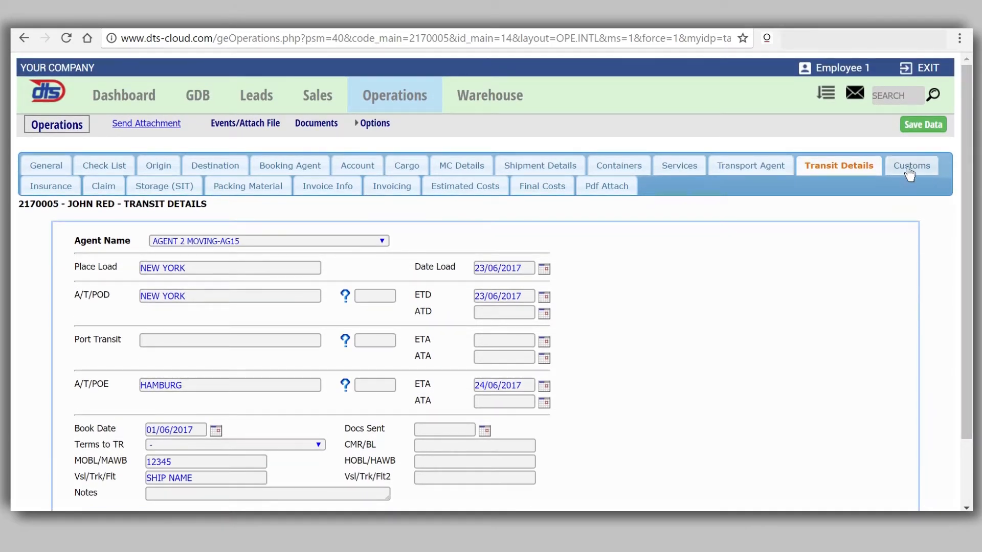
click(911, 169)
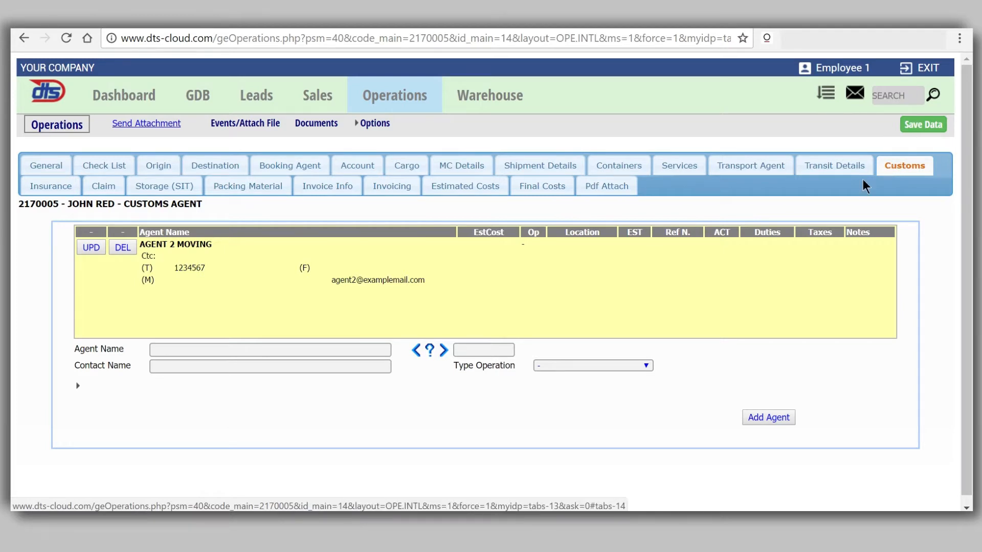
click(46, 191)
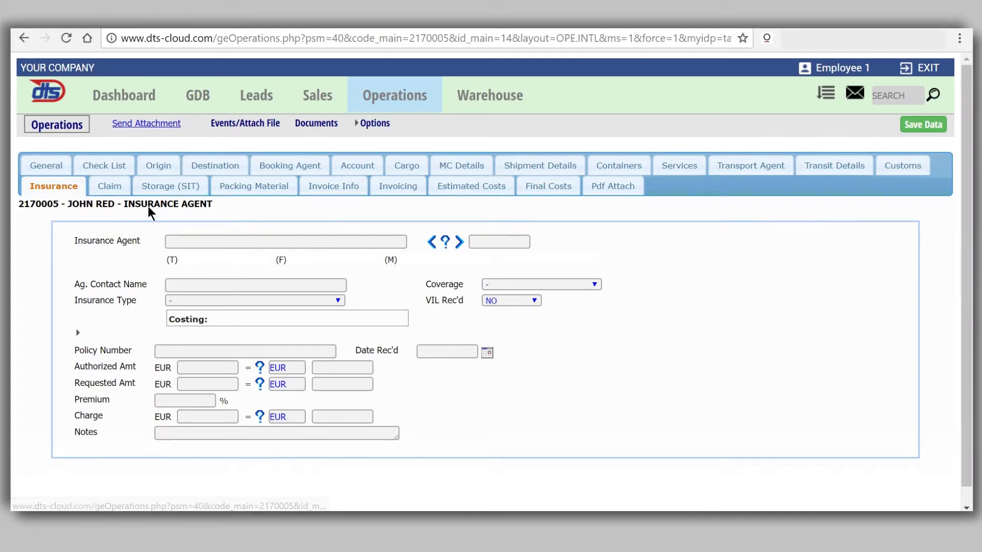
click(170, 188)
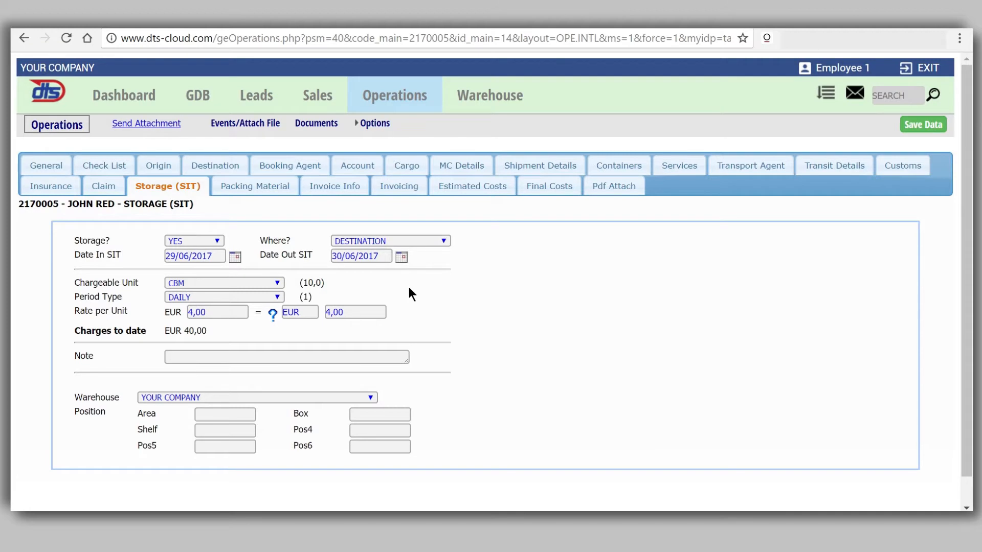
Add 3 pieces of SMB - SMALL BOXES 30X30X30 to the file's packing material.
click(267, 188)
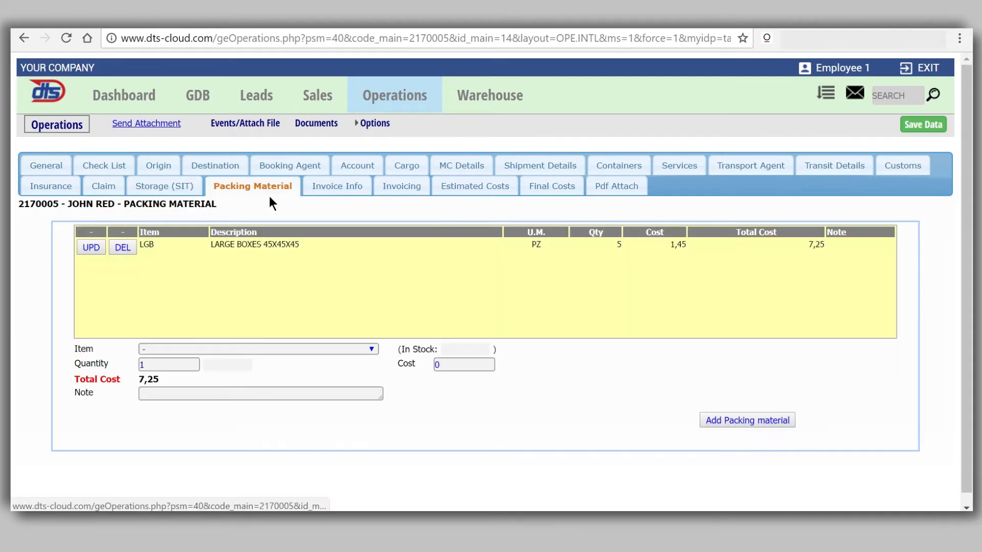
click(269, 348)
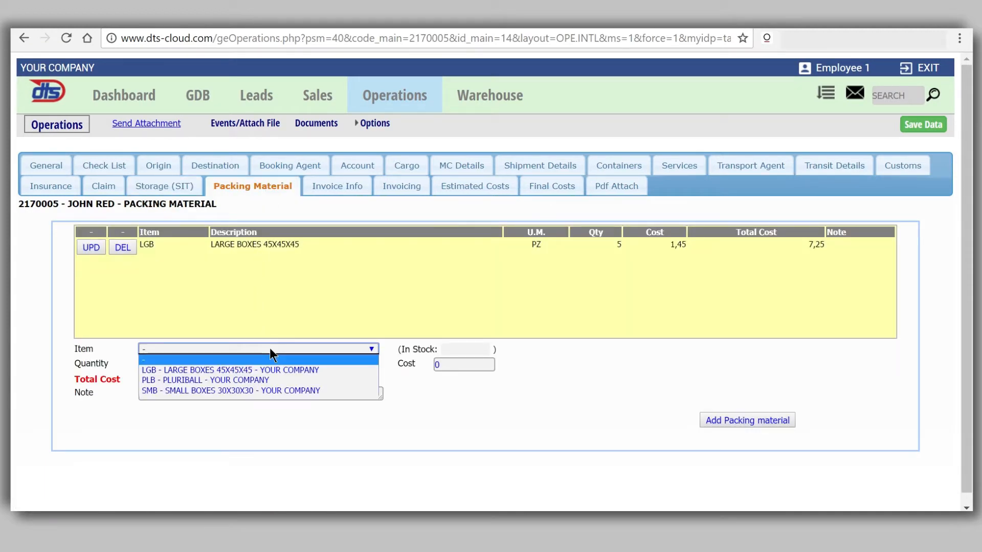
click(244, 390)
key(Tab)
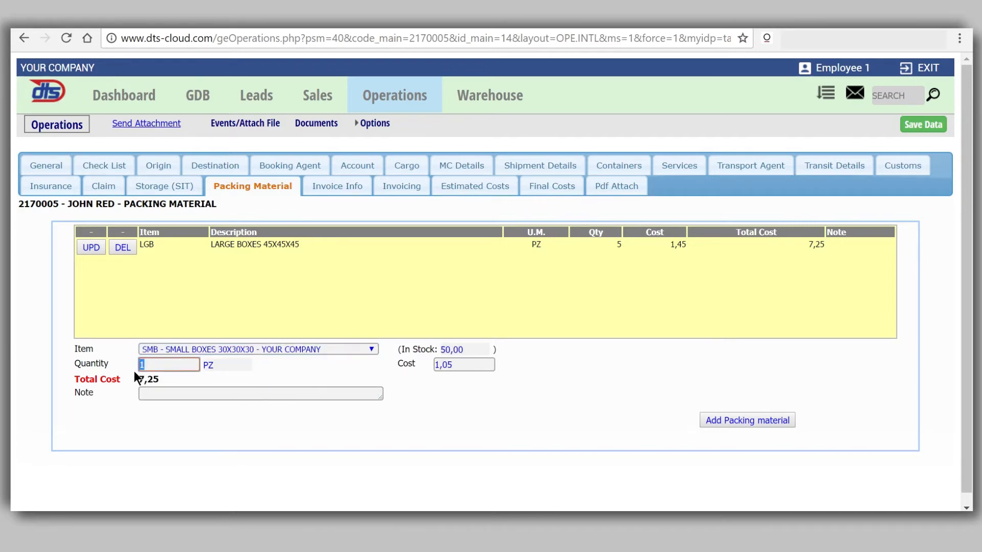
text(3)
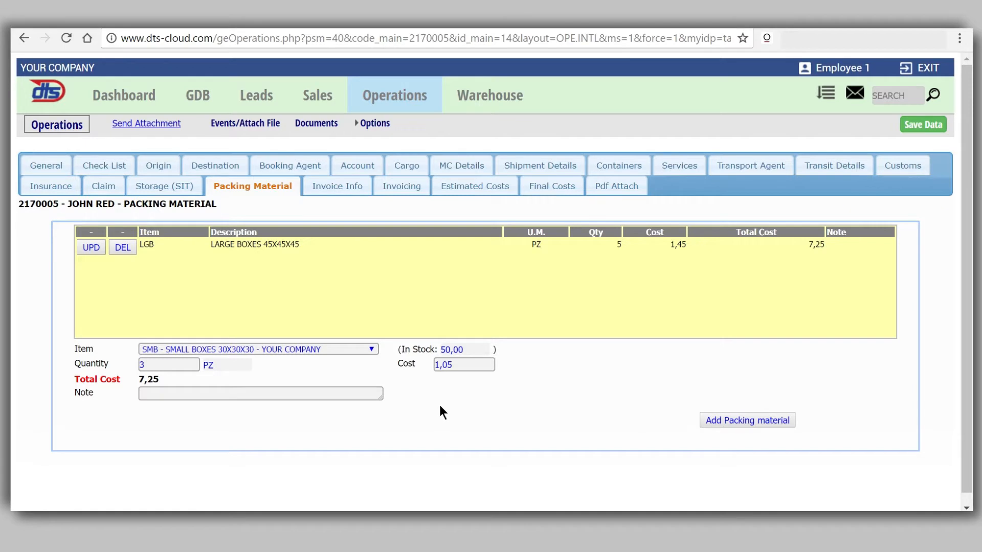
click(732, 424)
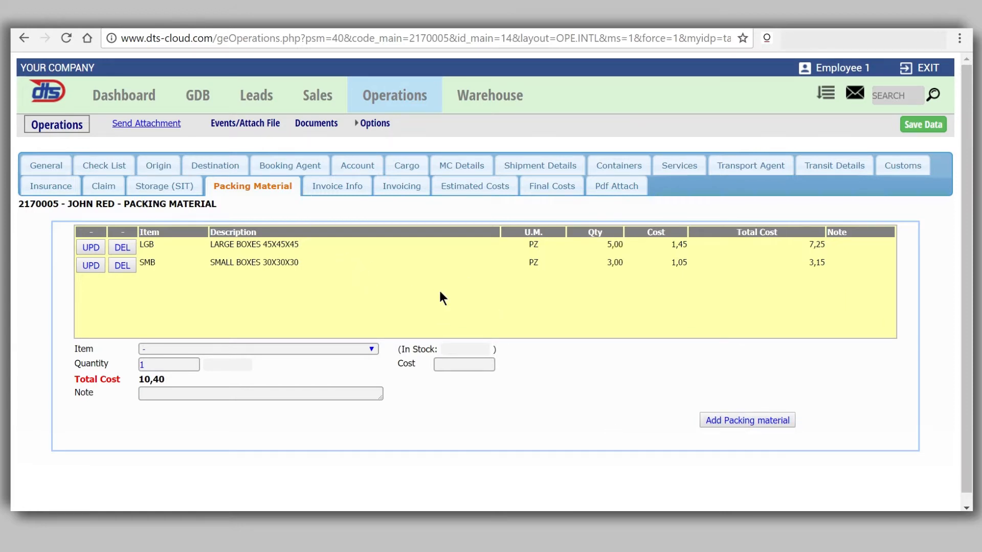
Review the file's invoice info, estimated costs and final costs, including the totals and margins.
click(348, 186)
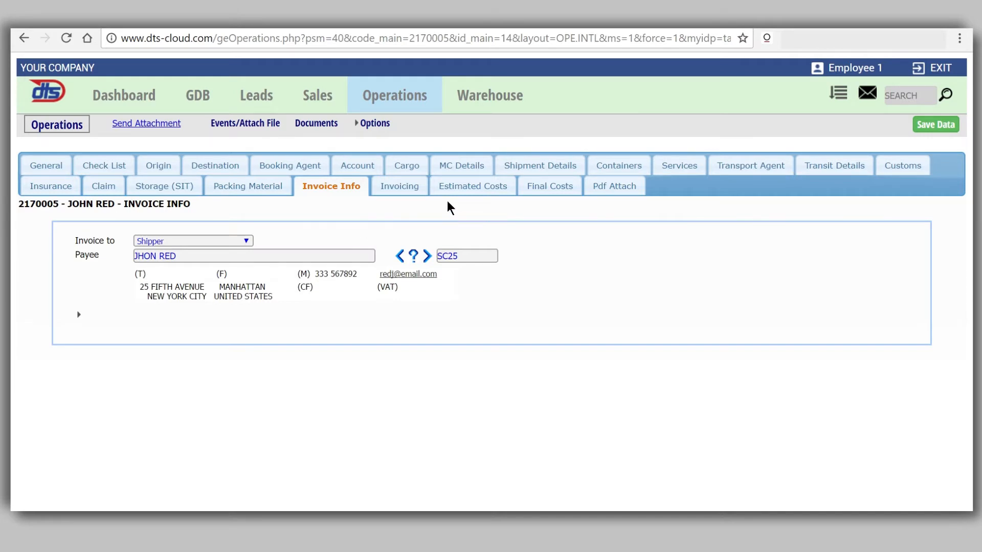
click(459, 187)
scroll(459, 273, down, 2)
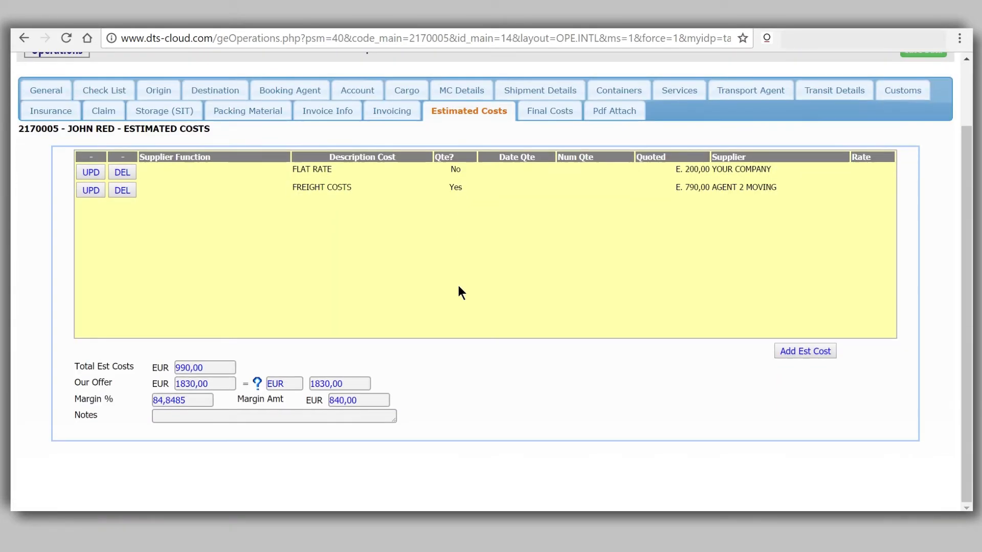
scroll(455, 291, up, 2)
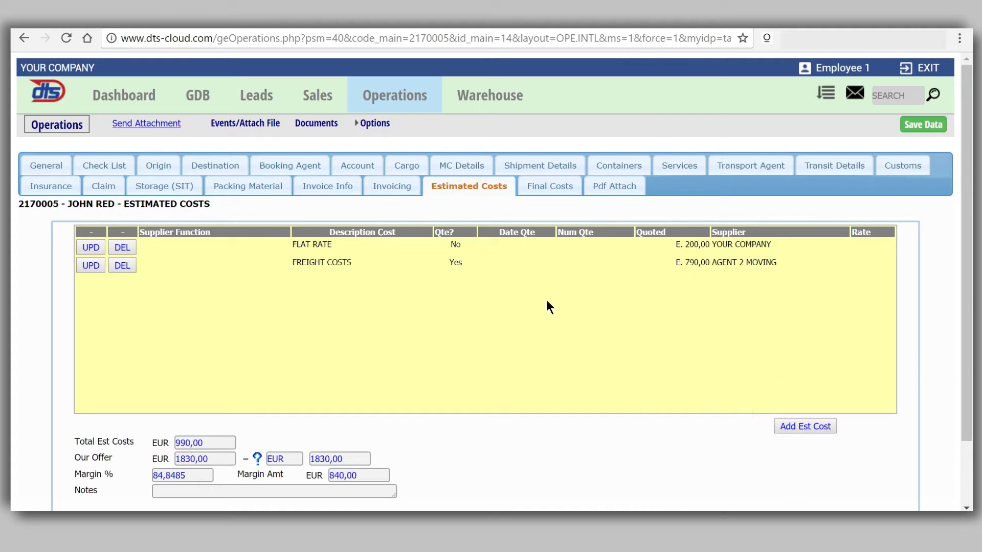
click(540, 185)
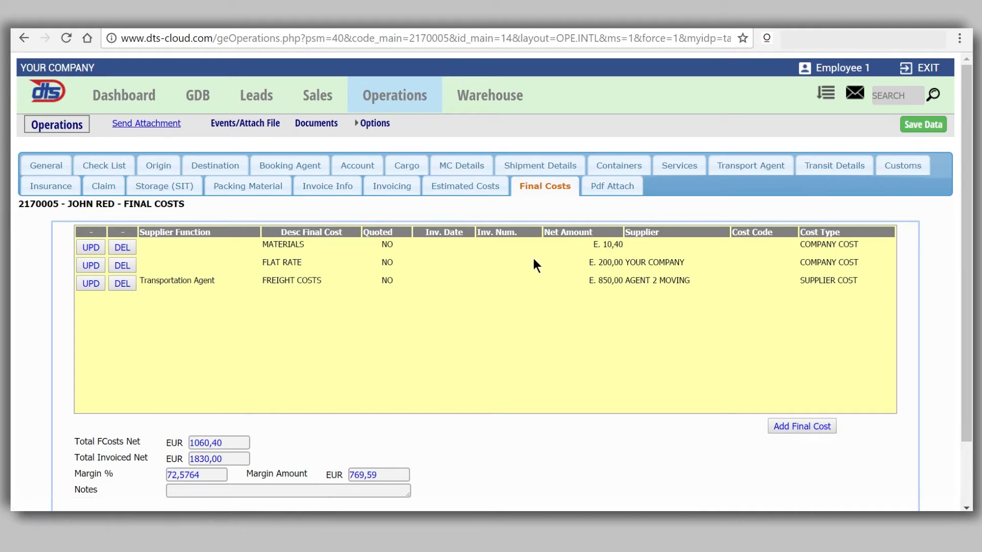
scroll(956, 276, down, 2)
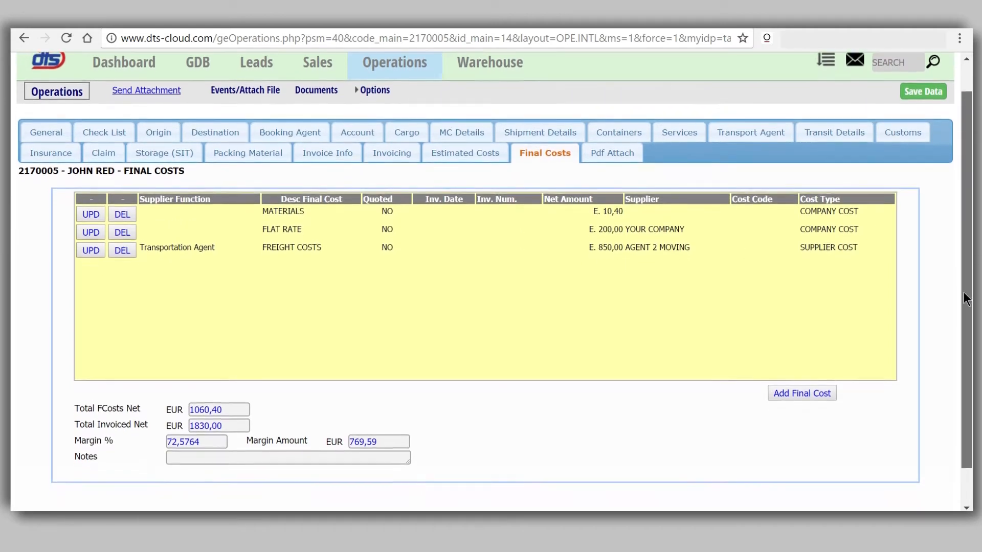
drag(962, 312, 962, 304)
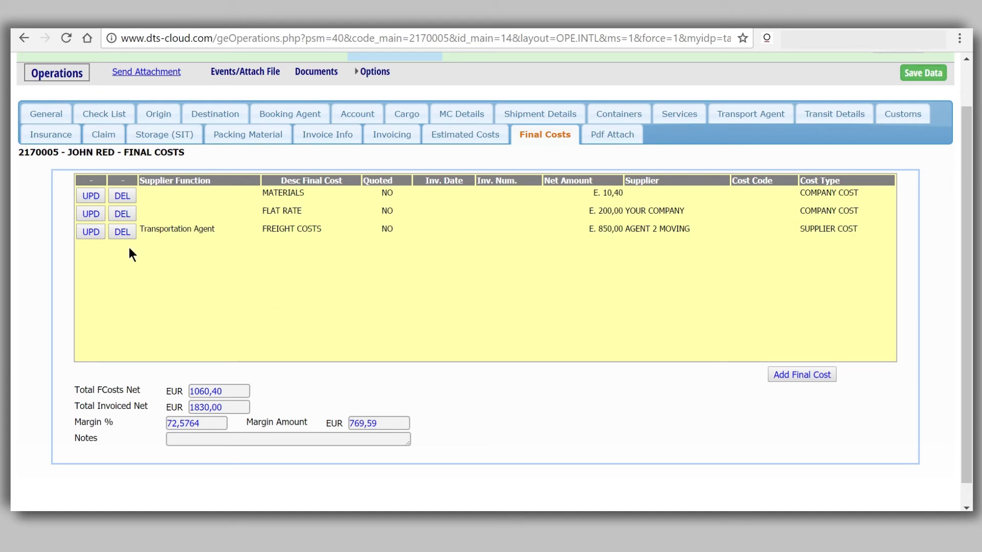
Add the prefilled payee to the file's invoicing with invoice series A and number 123.
click(378, 134)
click(194, 325)
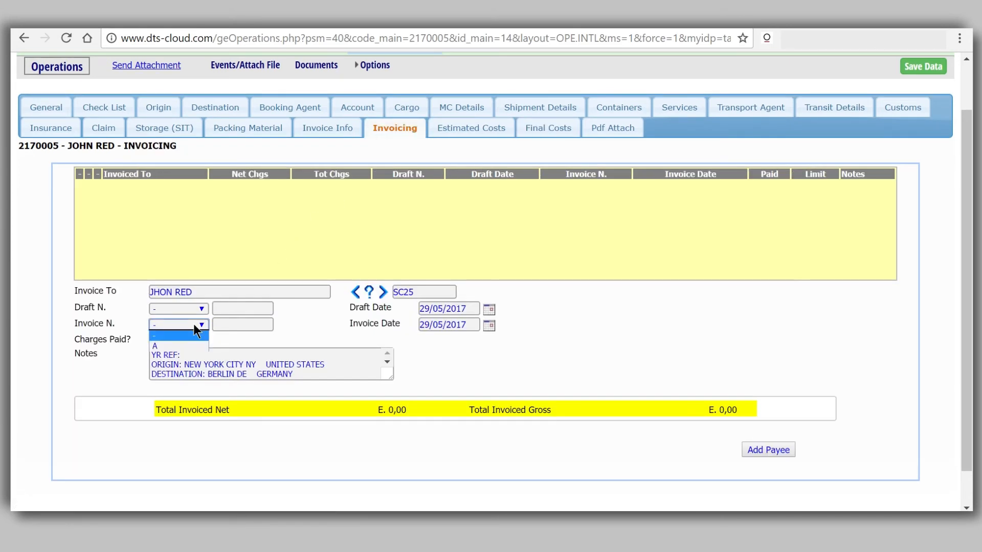
click(180, 341)
click(236, 328)
text(123)
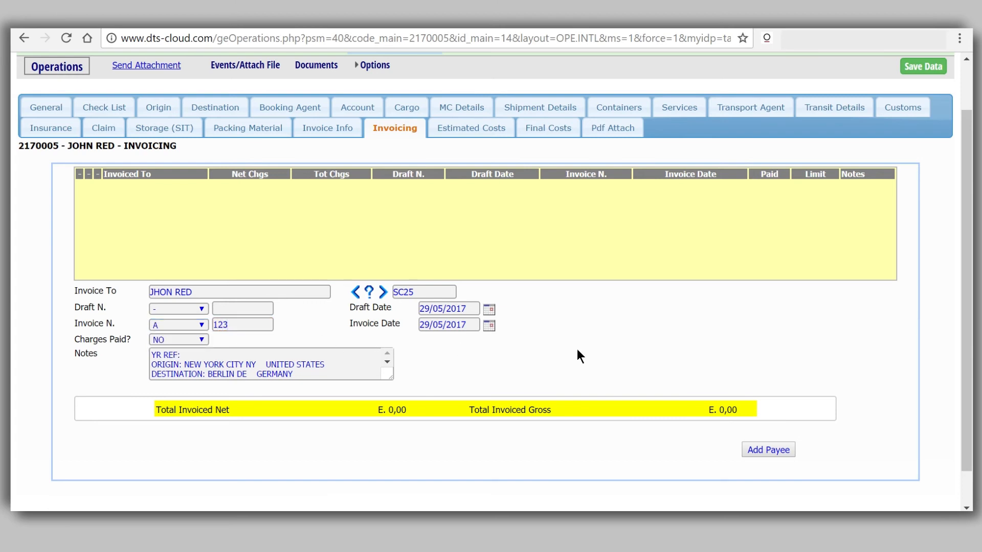
click(764, 449)
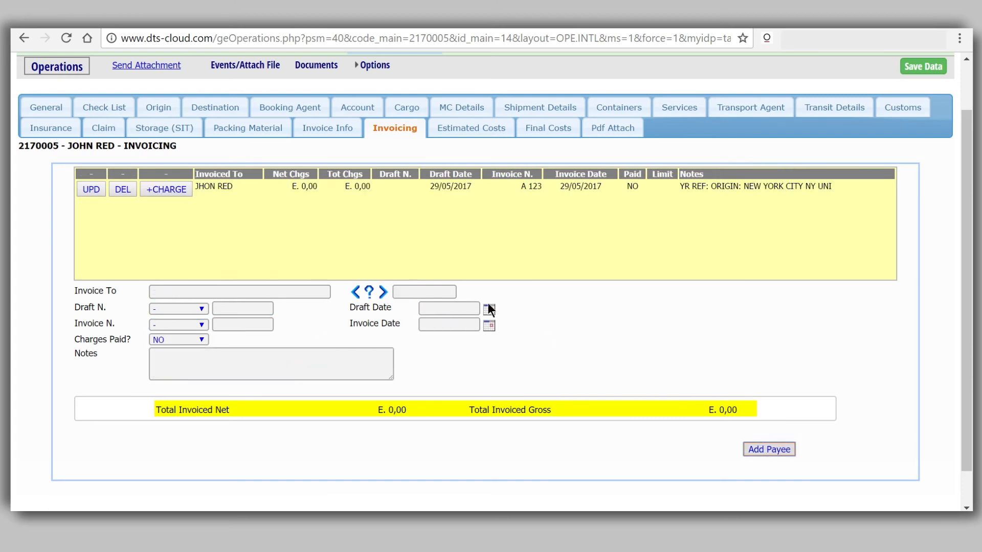
Add the quoted charges from the offer to invoice A 123 and close the charges window.
click(152, 189)
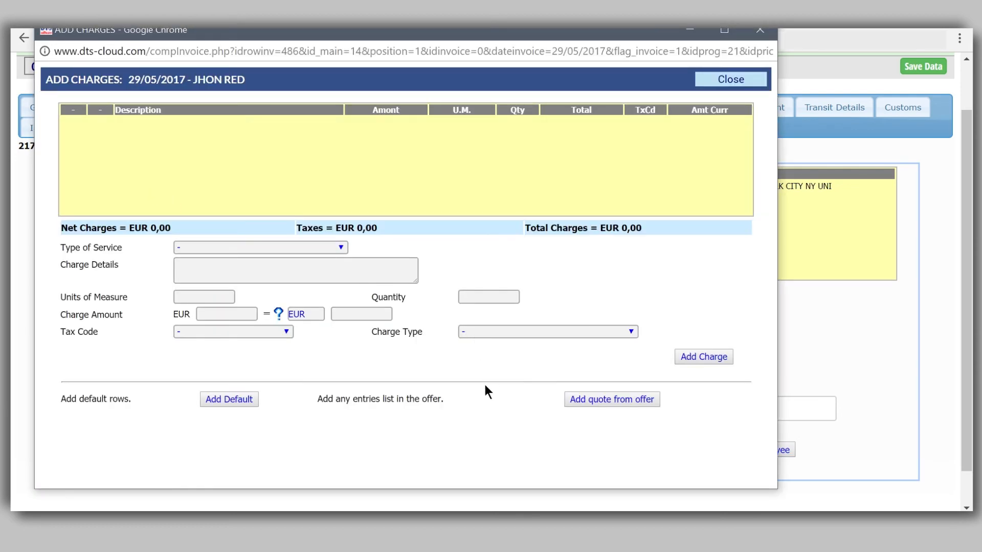
drag(318, 399, 451, 403)
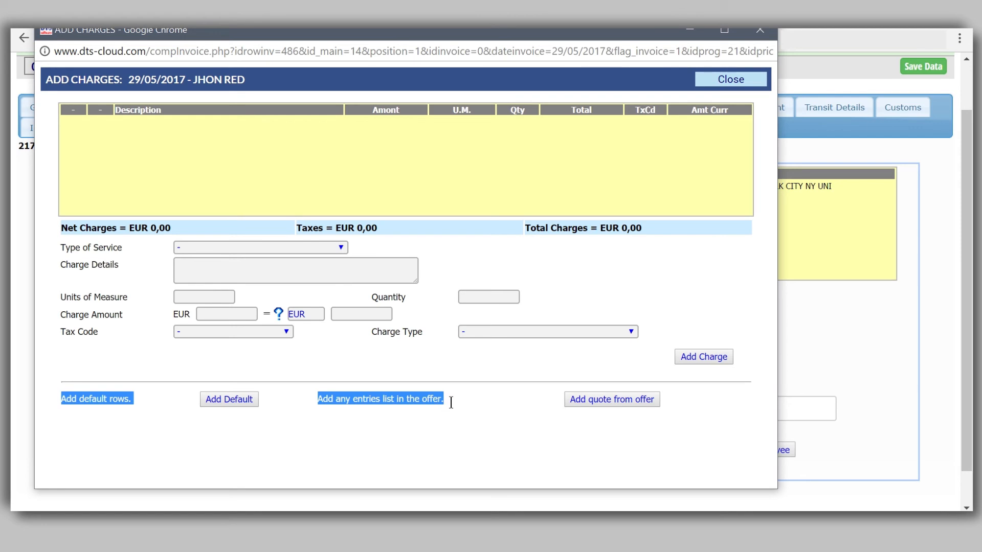
click(453, 405)
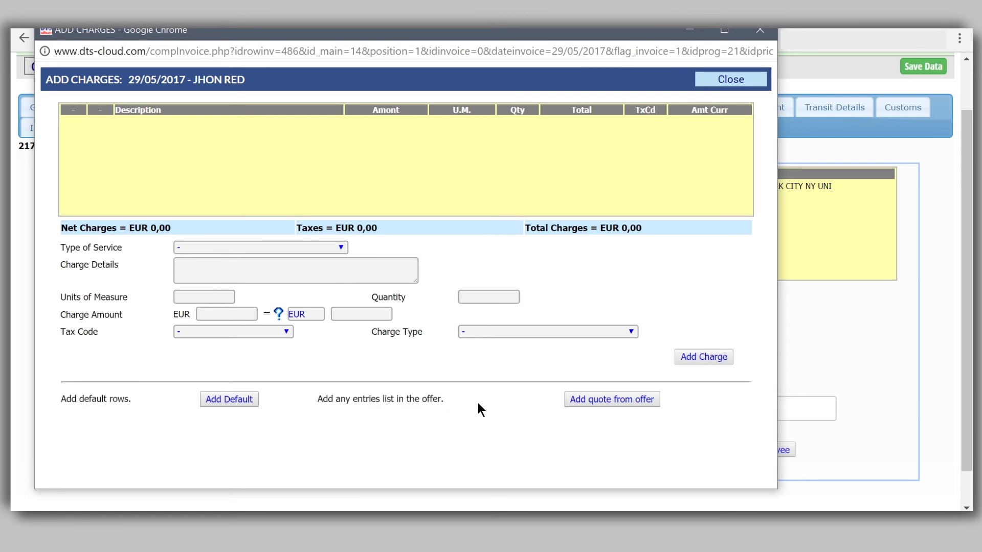
click(590, 404)
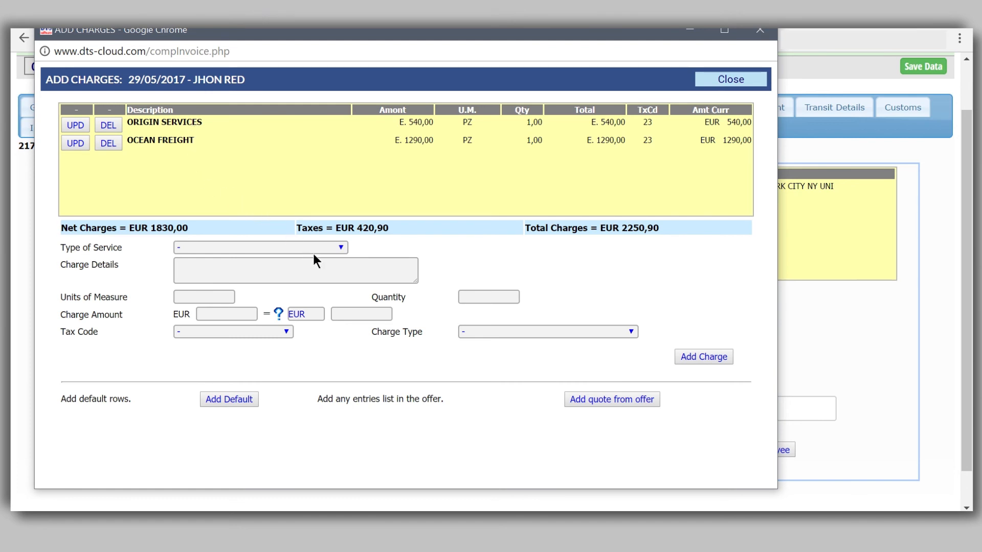
click(719, 82)
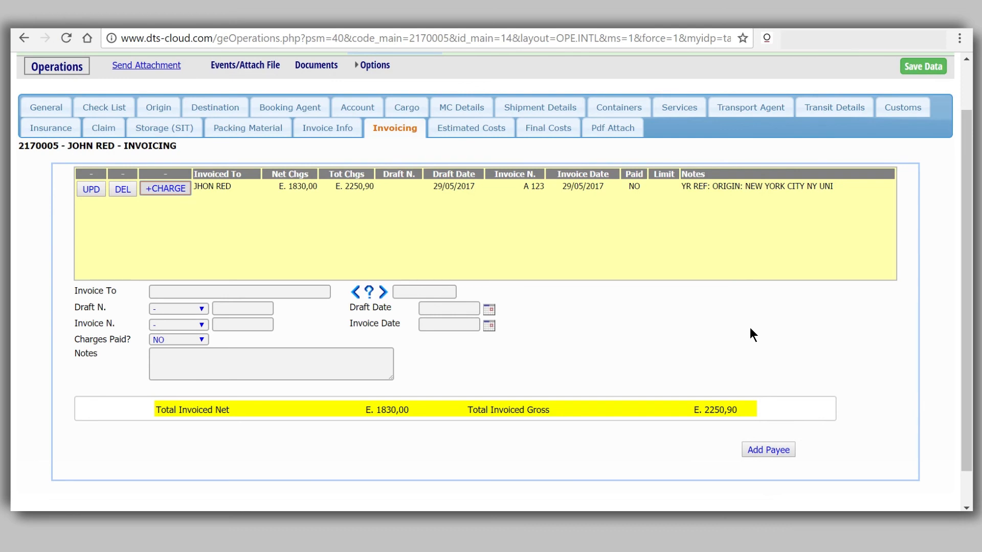